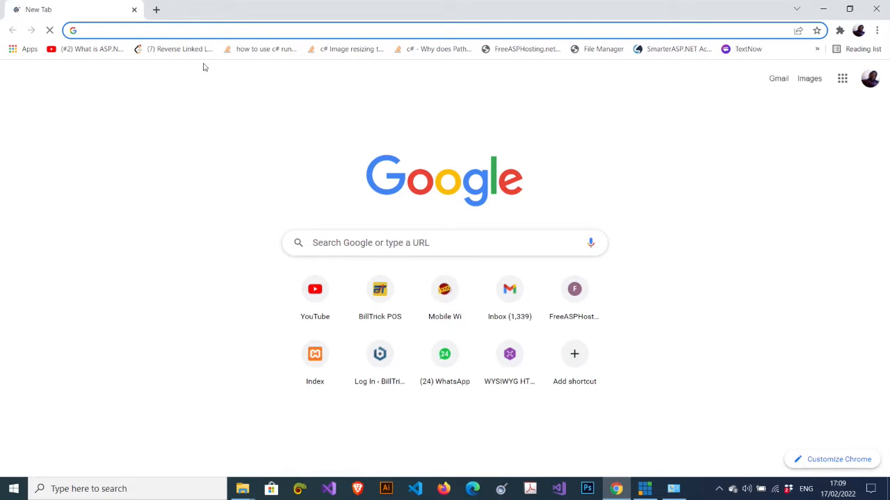
Load the BillTrick POS homepage by entering billtrick.com in Chrome's address bar
click(213, 29)
text(billtric)
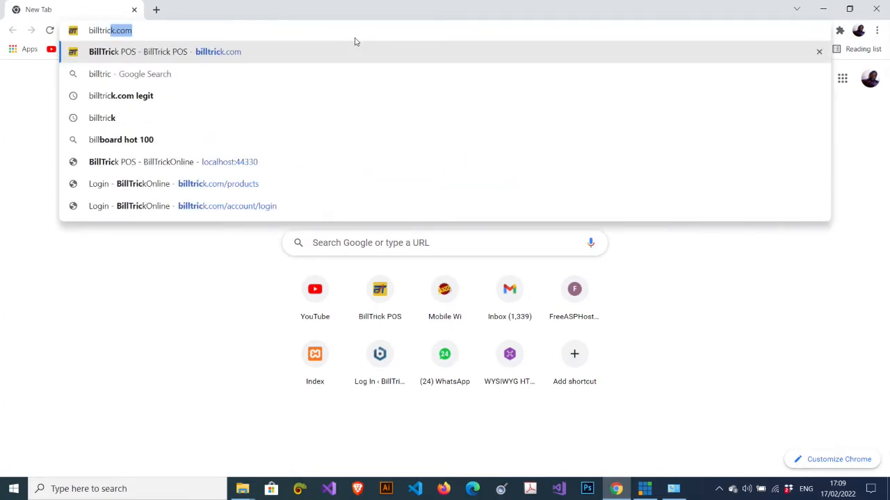
text(k.com)
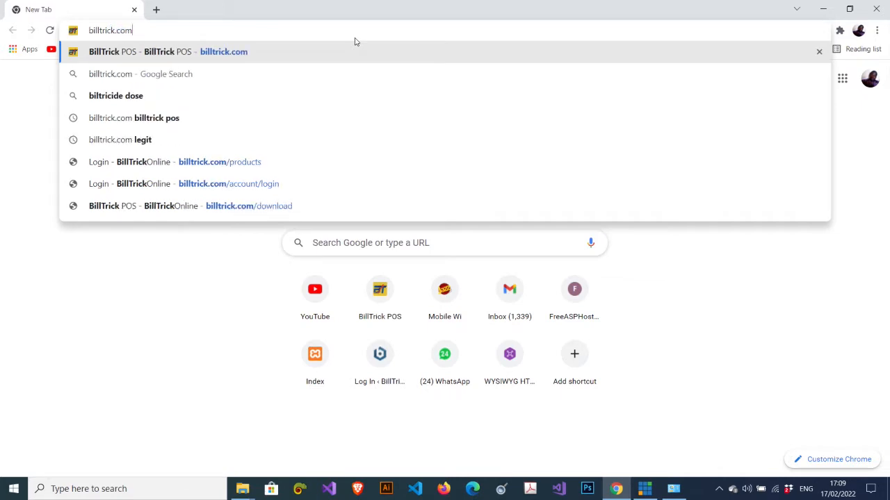
key(Return)
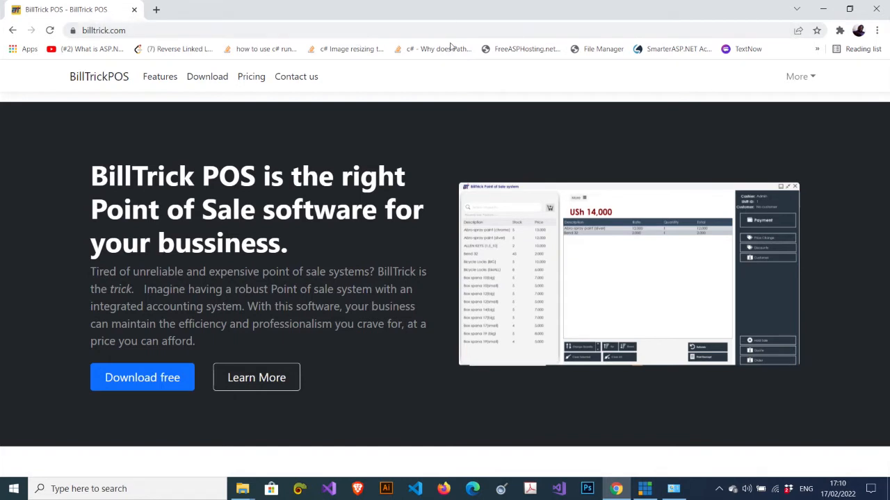
Download BillTrickPOSSetup.zip and the MSSQLServerExpress2014.EXE installer from the BillTrick Download page
click(197, 83)
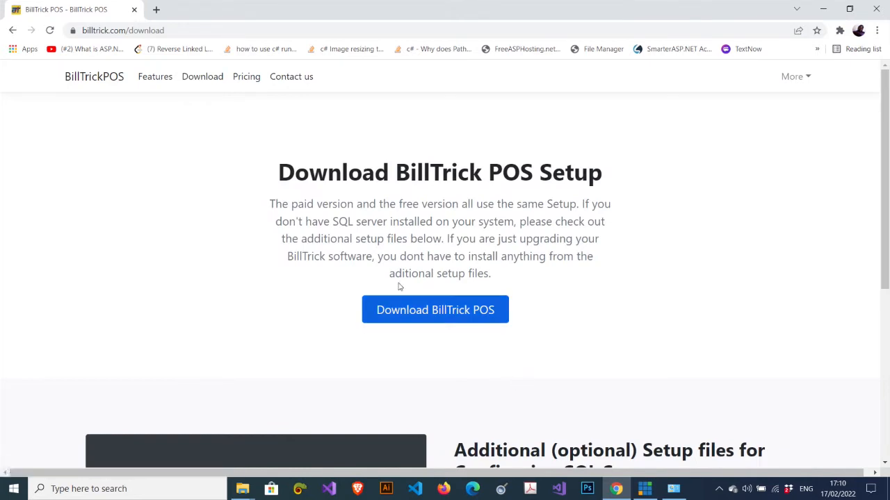
click(408, 319)
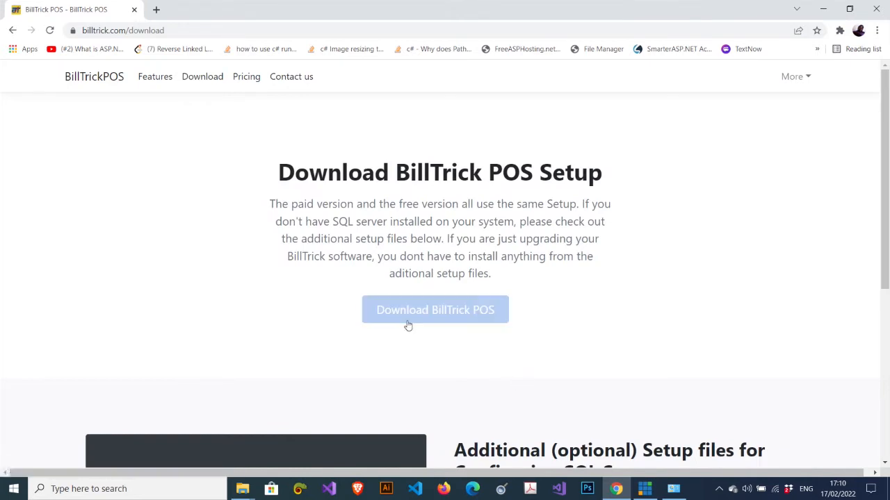
click(453, 316)
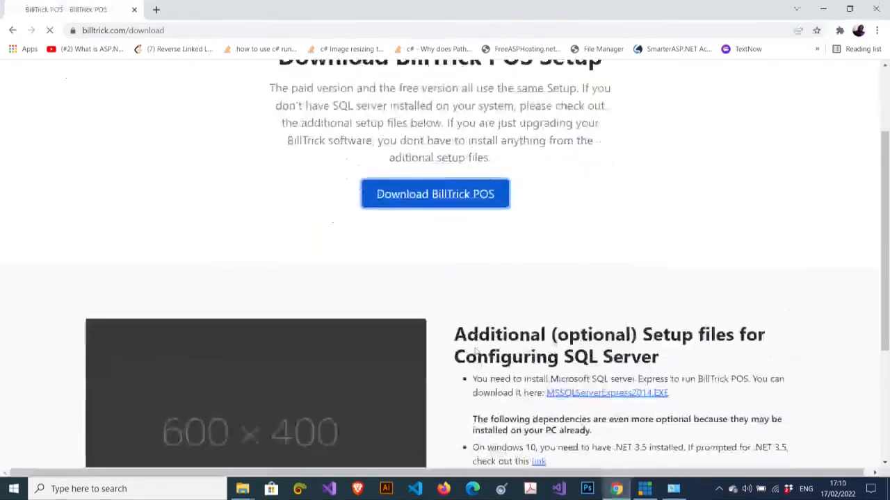
scroll(476, 352, down, 3)
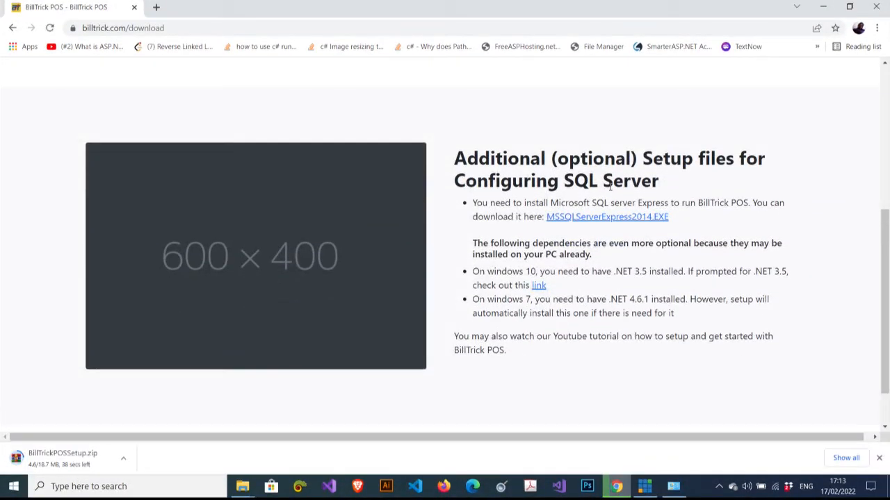
click(597, 224)
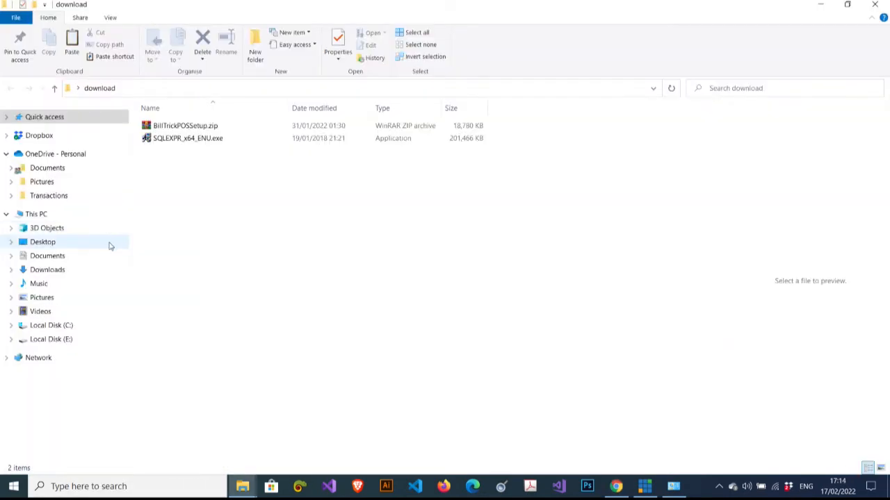
Extract BillTrickPOSSetup.zip to a BillTrickPOSSetup folder and run its setup.exe
click(183, 126)
right_click(186, 125)
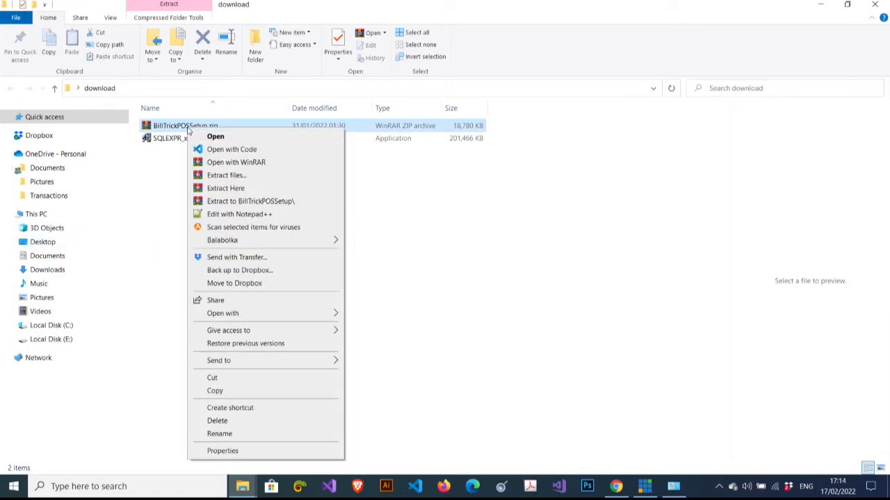
click(241, 201)
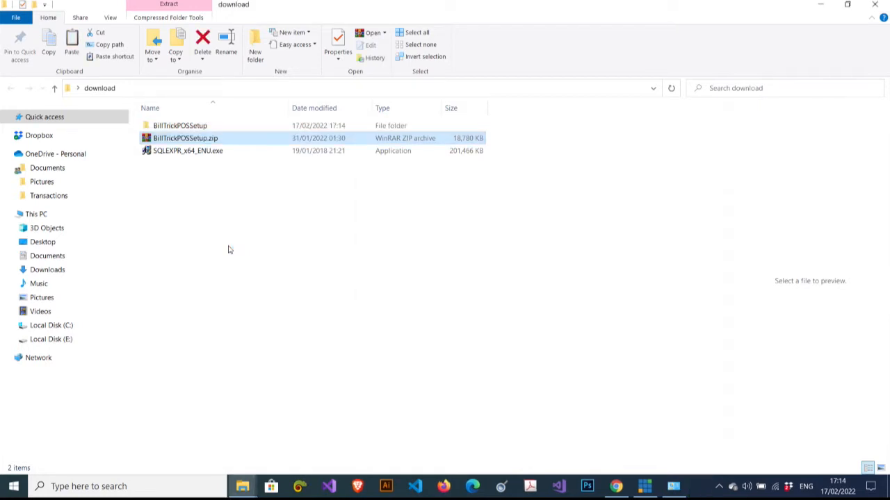
click(191, 126)
double_click(191, 127)
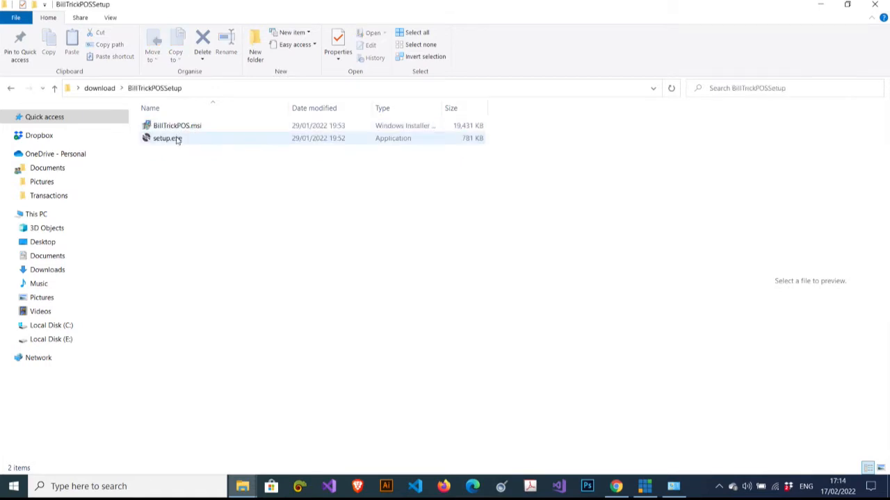
double_click(177, 139)
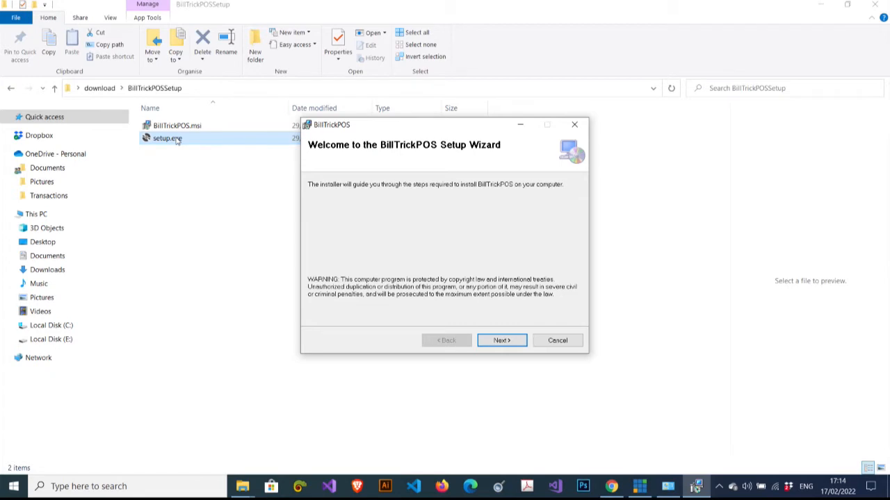
Install BillTrickPOS for Everyone into the default folder and close the completed installer
click(497, 342)
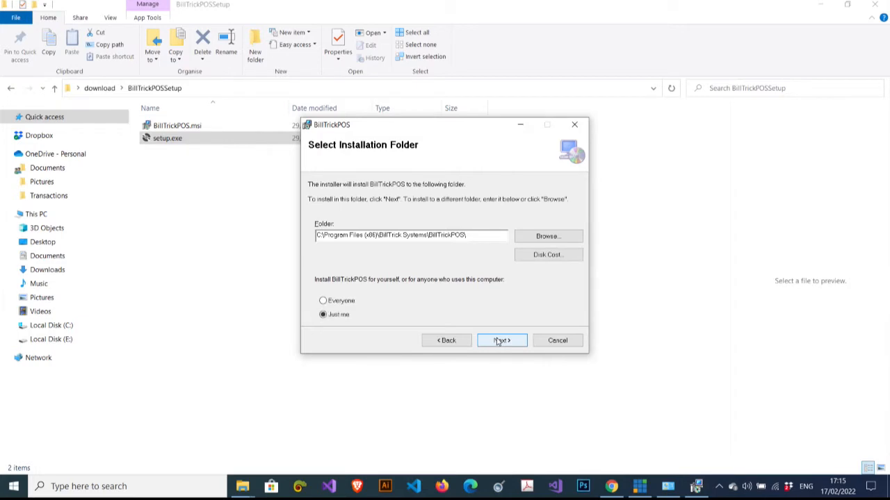
click(339, 305)
click(523, 341)
click(518, 342)
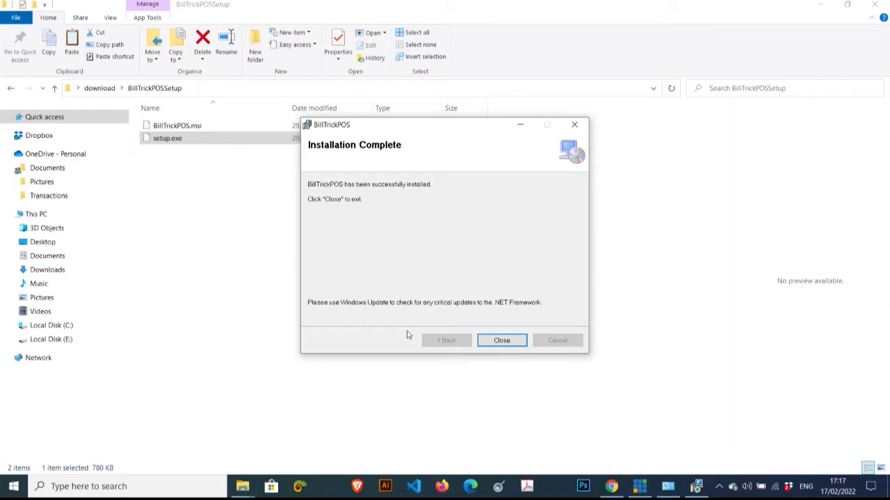
click(501, 341)
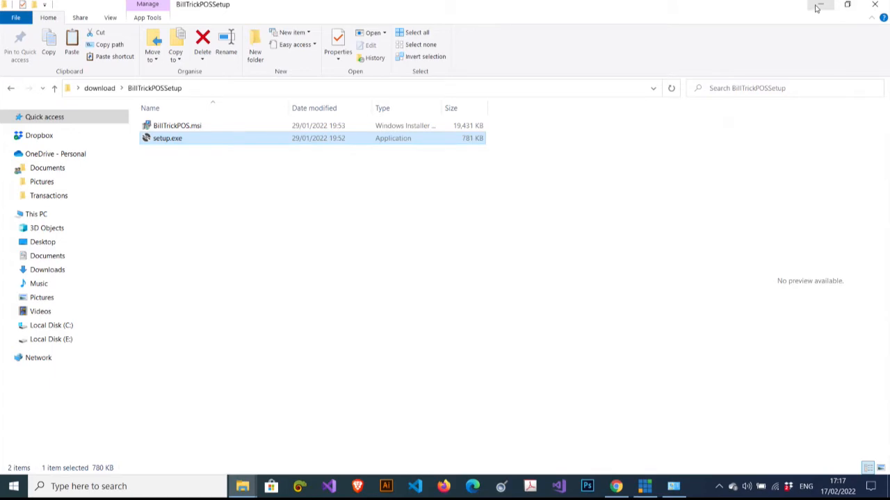
Check that BillTrickPOS and BillTrickDatabase Connector appear under Recently added in Start
click(874, 4)
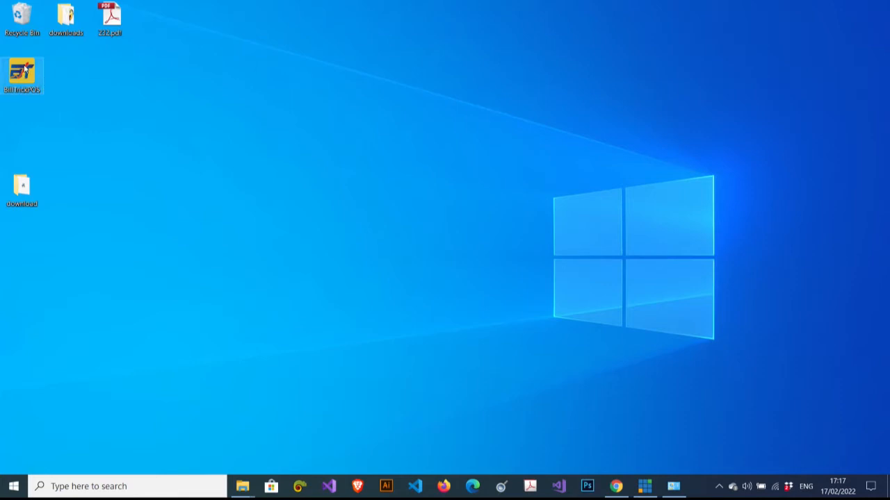
click(13, 486)
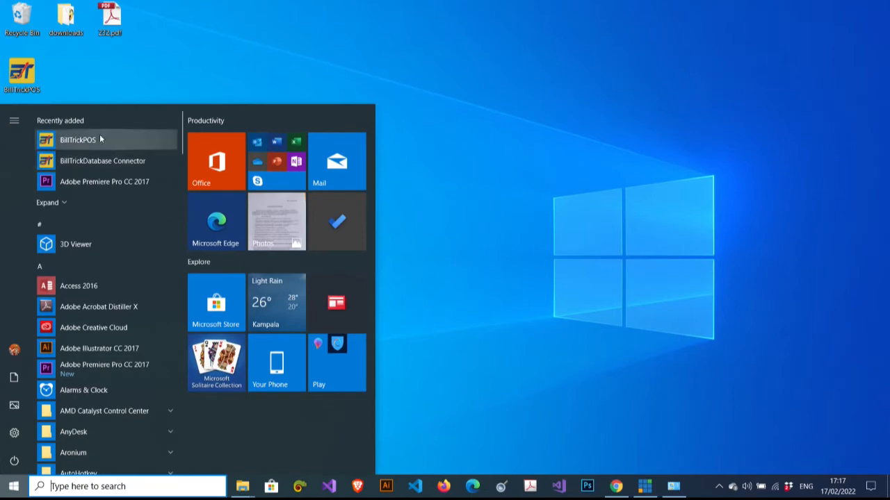
click(523, 137)
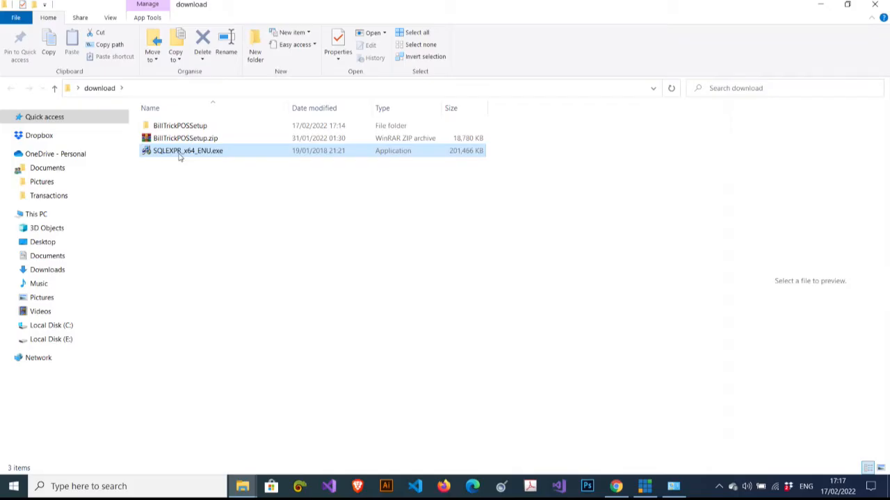
Unpack SQLEXPR_x64_ENU.exe and run SETUP.EXE from the extracted SQLEXPR_x64_ENU folder
double_click(178, 155)
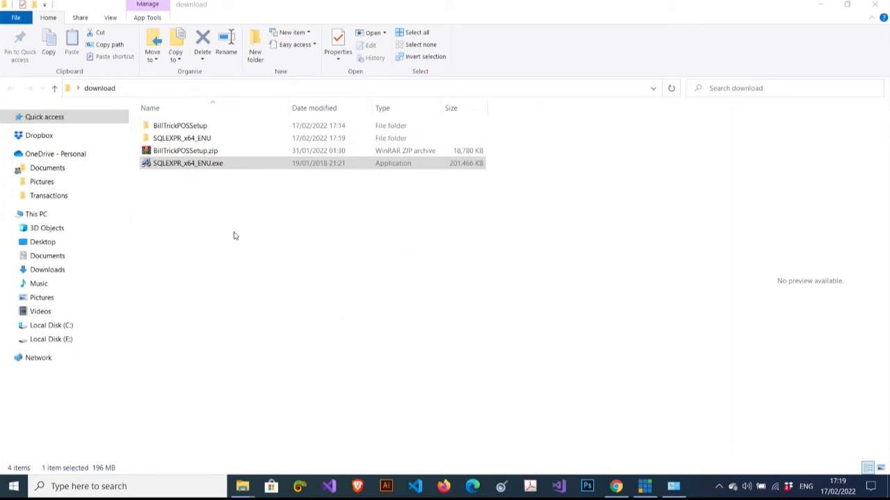
double_click(182, 138)
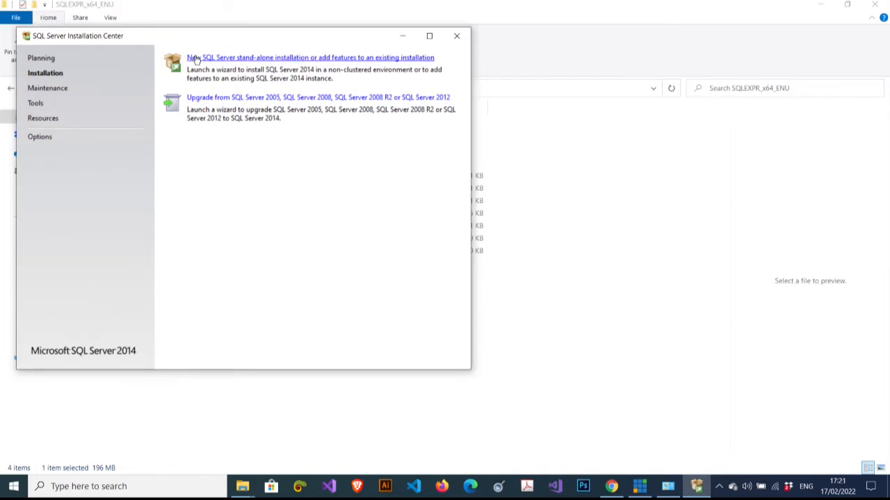
Start a new SQL Server 2014 stand-alone installation without Microsoft Update, through to Installation Type
click(195, 58)
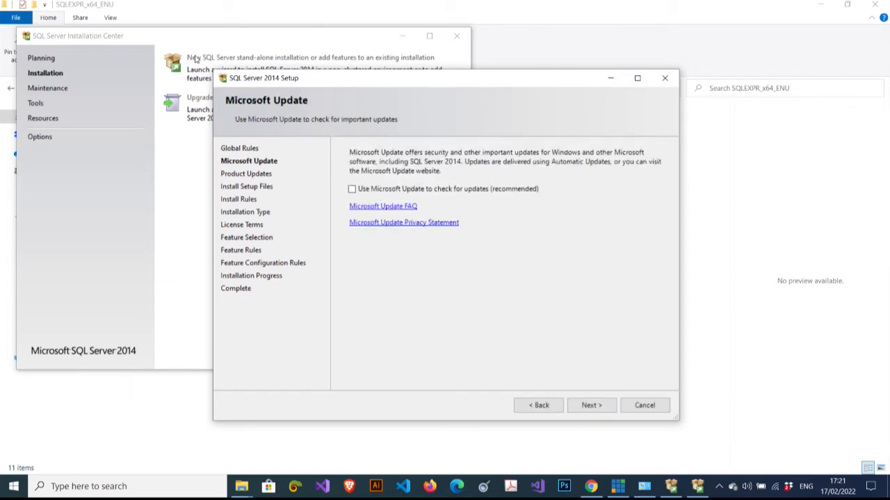
click(591, 405)
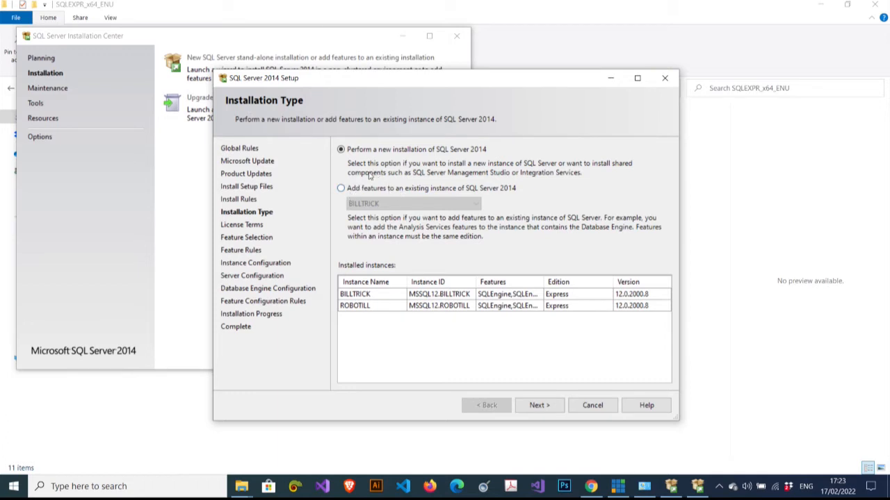
Choose a fresh SQL Server 2014 installation and accept the licence terms
click(549, 406)
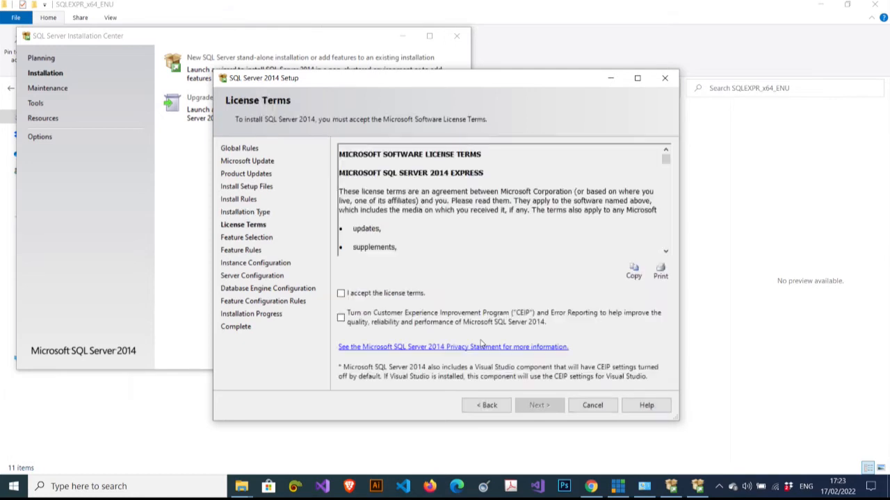
click(341, 294)
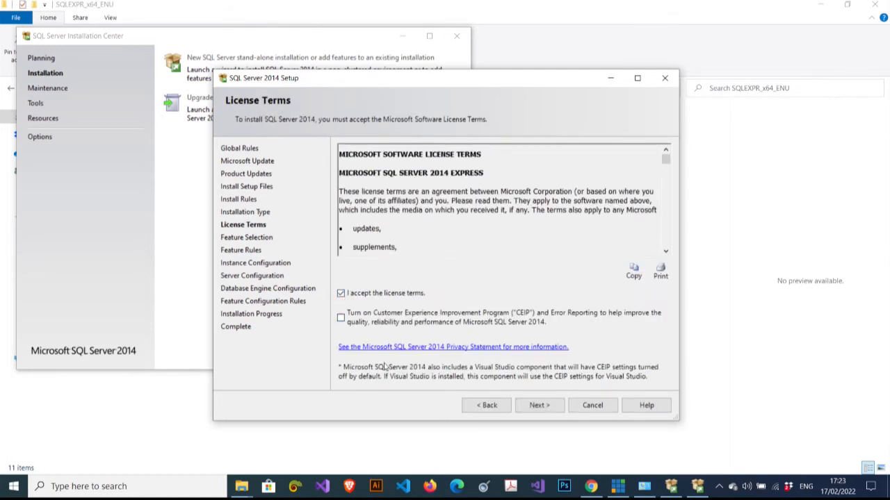
click(541, 405)
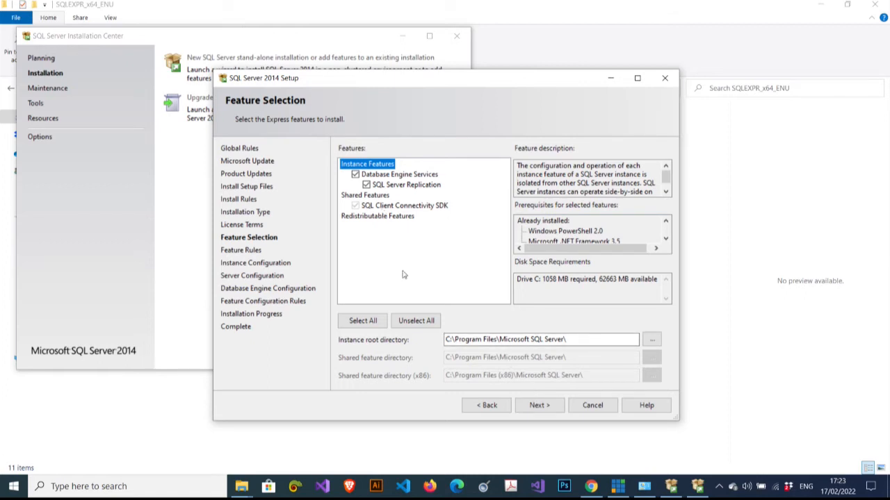
Keep the default Express features with Database Engine Services checked
click(539, 406)
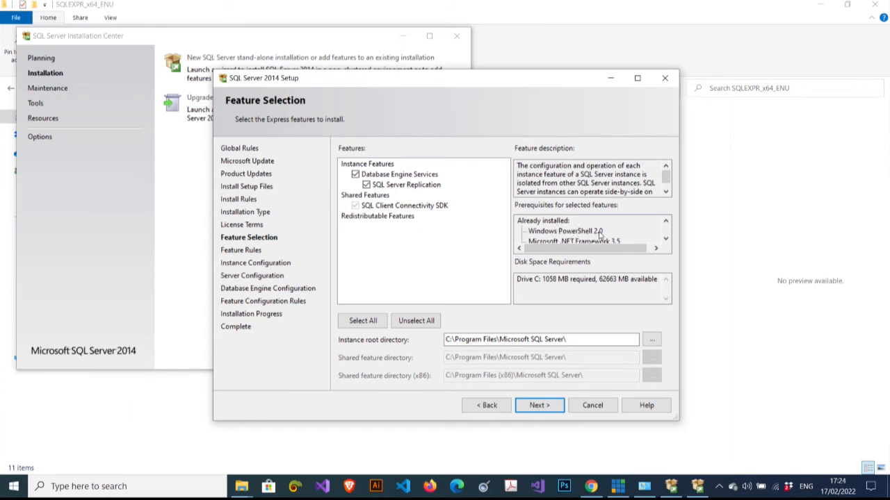
click(665, 239)
click(665, 239)
click(665, 221)
click(665, 221)
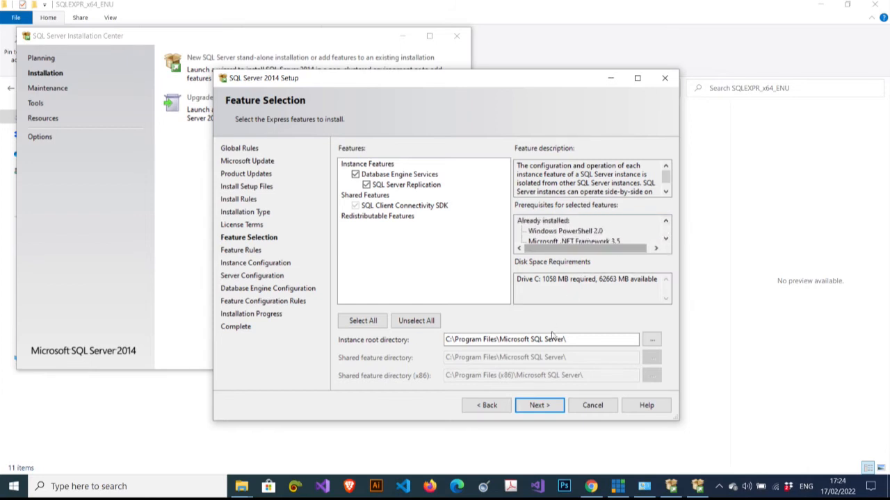
click(540, 405)
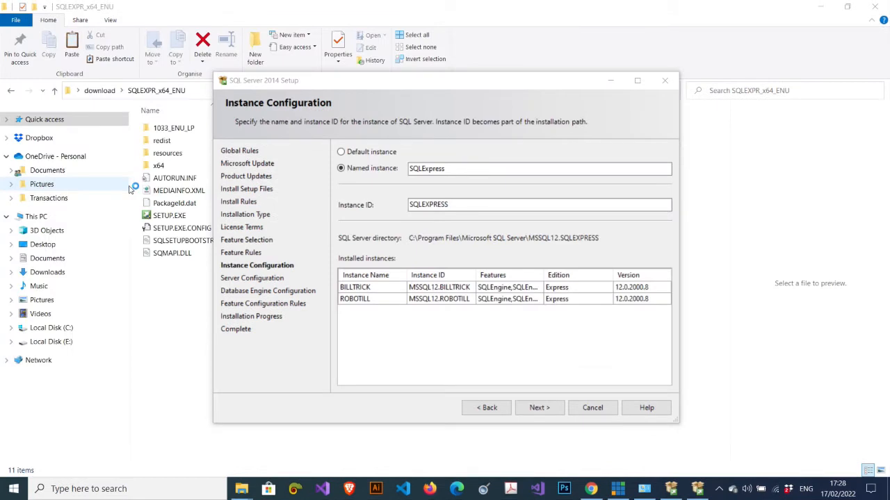
Open Notepad and place it beside the SQL Server Setup dialog
click(183, 495)
text(notepa)
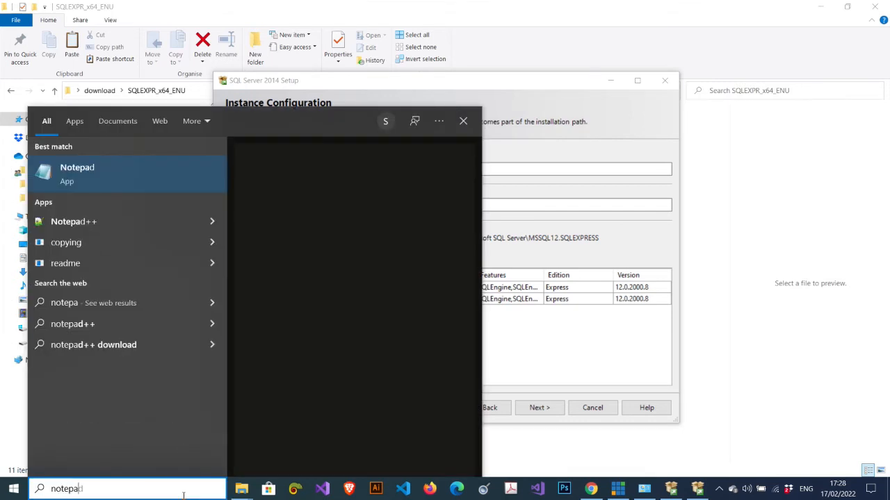
click(128, 185)
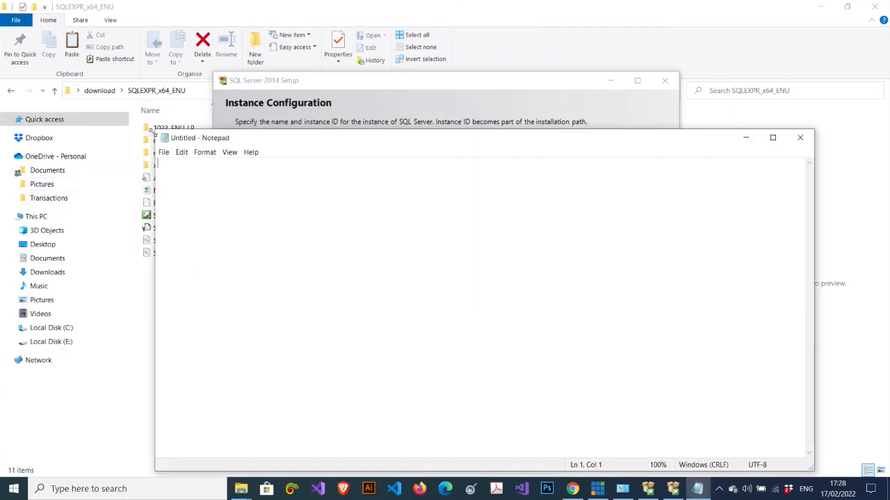
drag(155, 131, 573, 187)
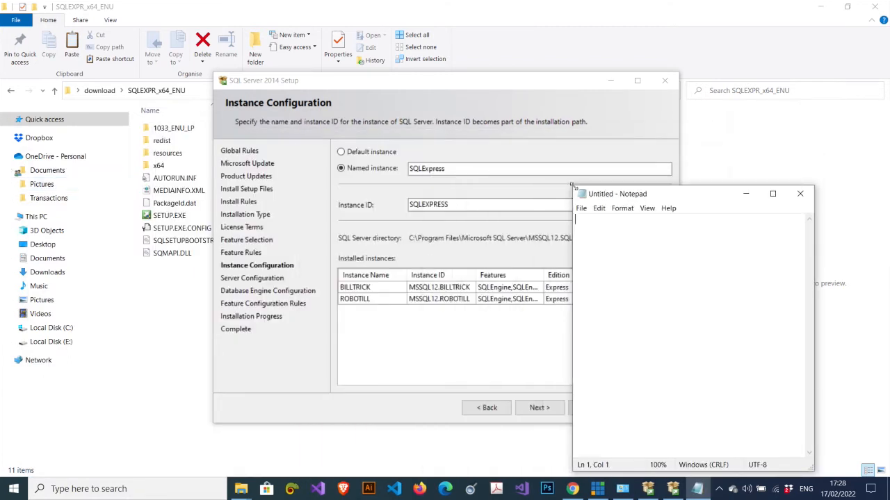
drag(669, 197, 788, 121)
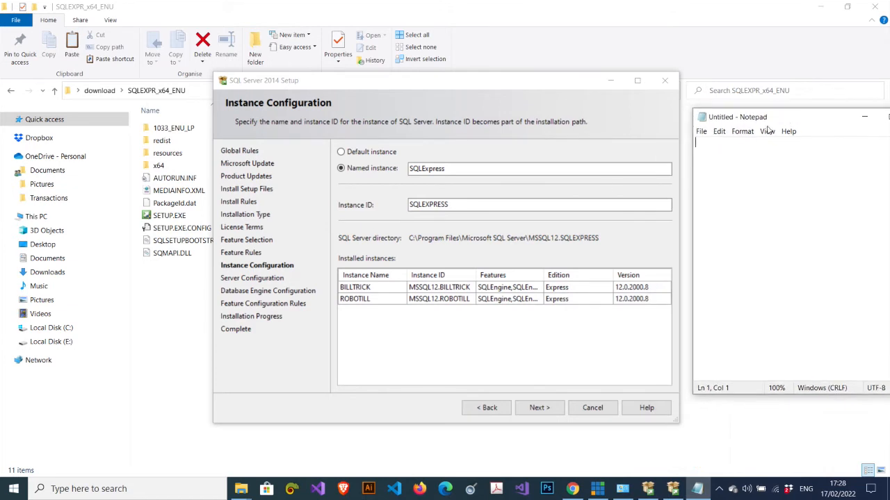
Paste instance ID SQLEXPRESS into Notepad, then accept the instance and service account defaults
double_click(445, 203)
key(ctrl+c)
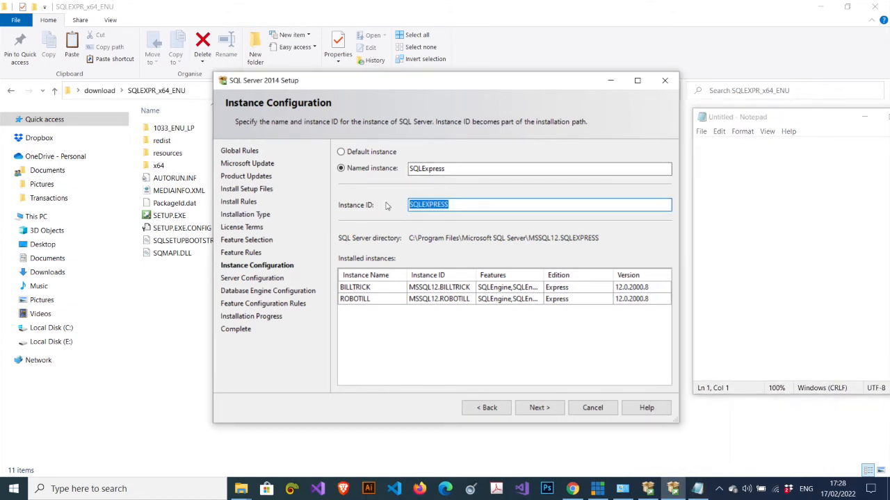
click(714, 150)
key(ctrl+v)
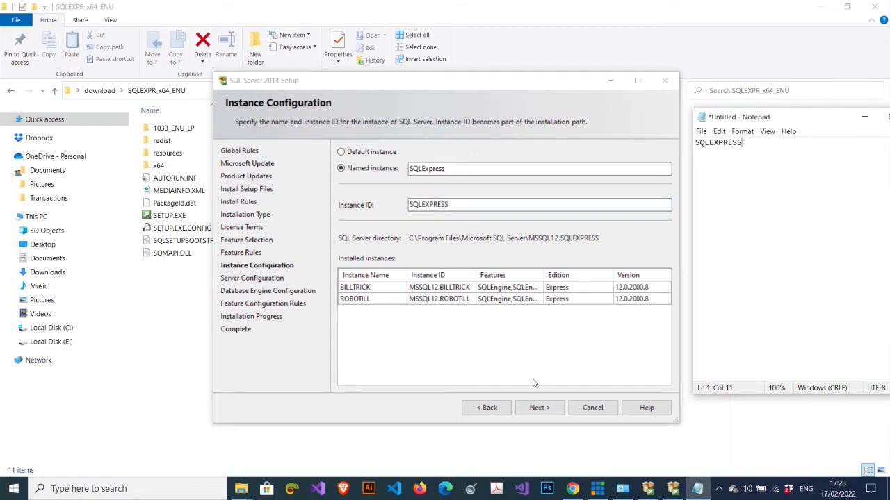
click(542, 408)
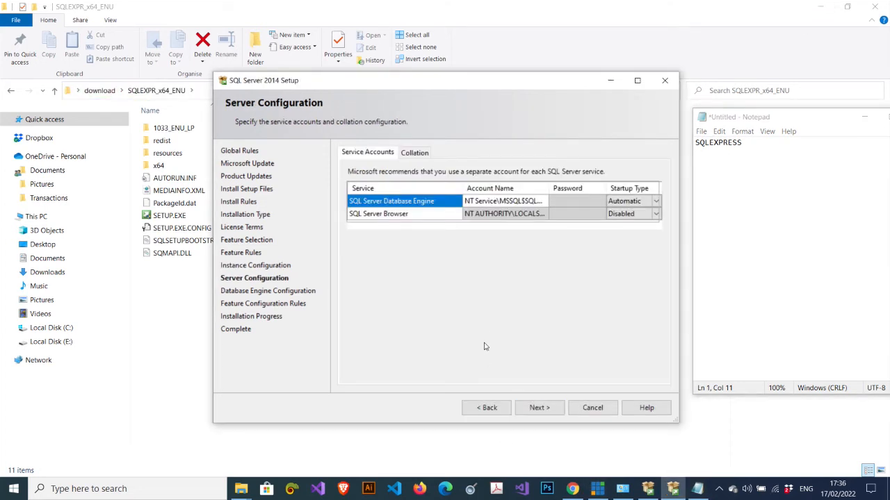
click(541, 409)
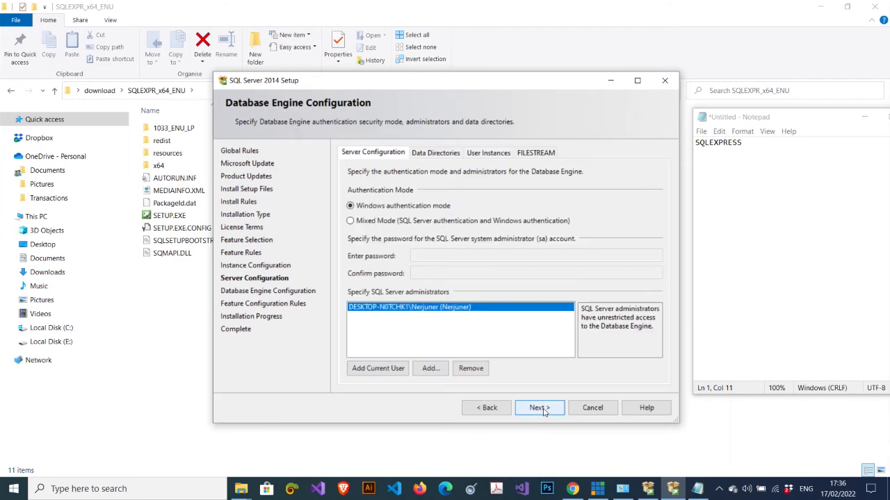
Select Mixed Mode authentication and enter and confirm the sa password
click(351, 221)
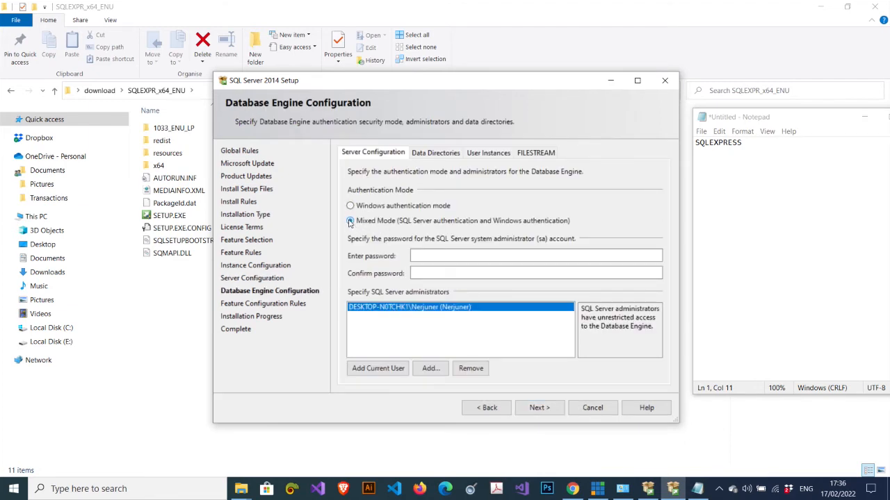
click(361, 207)
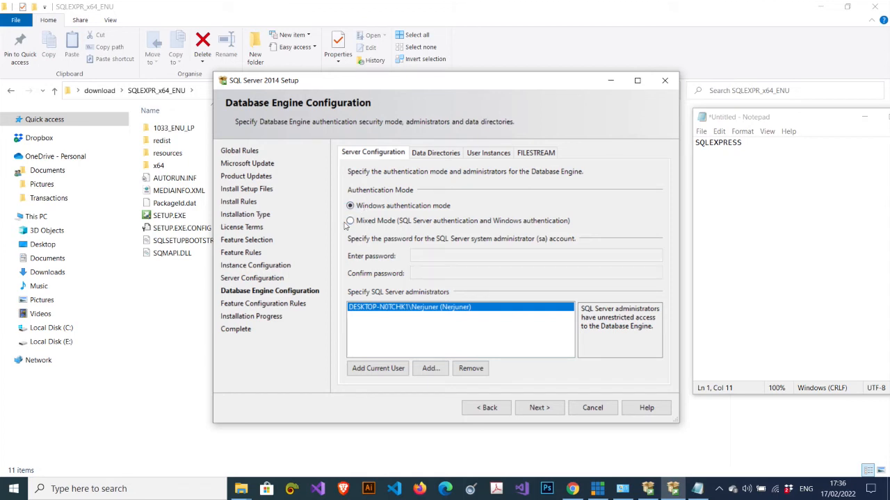
click(350, 221)
click(424, 255)
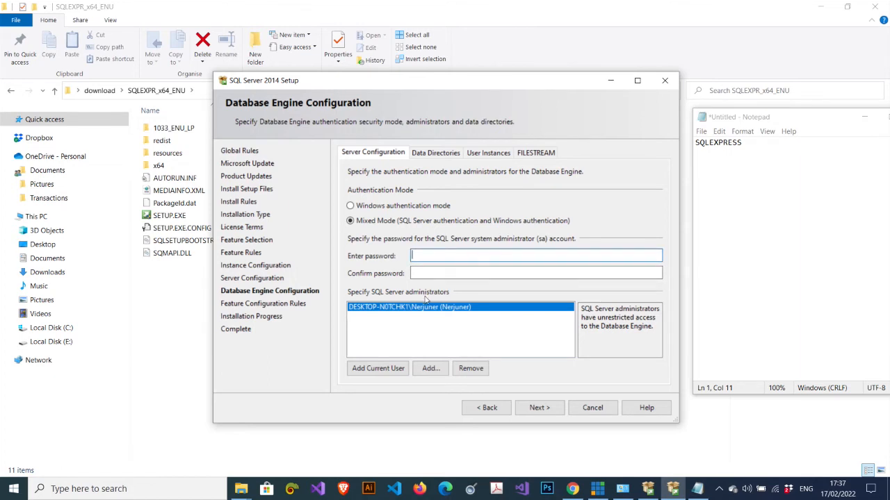
text(•••••)
click(459, 273)
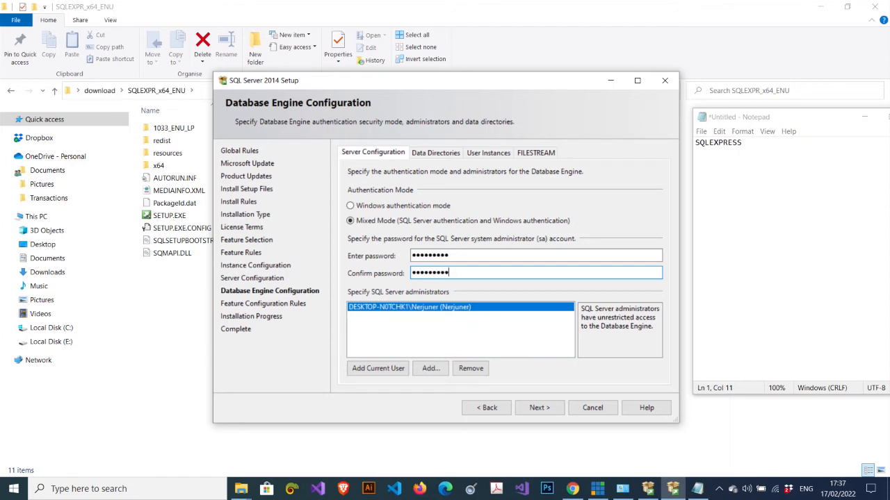
Record the sa password in Notepad and start the SQL Server installation
click(760, 147)
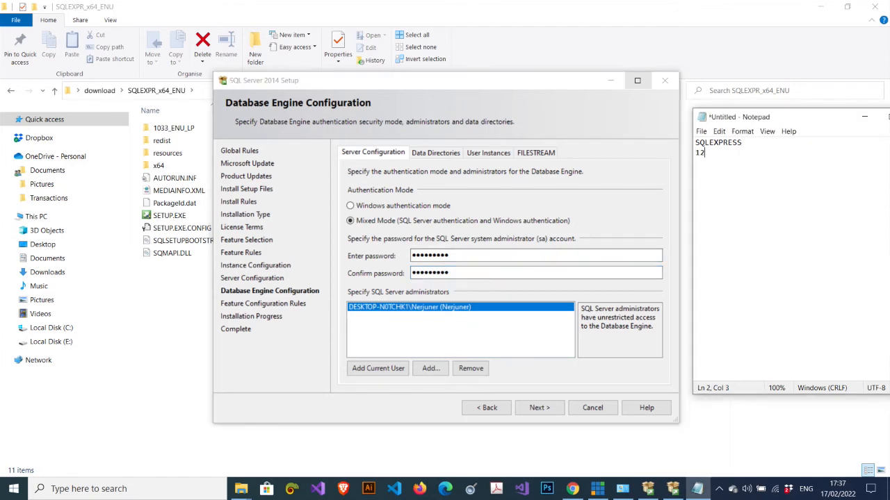
text(123123123)
click(549, 409)
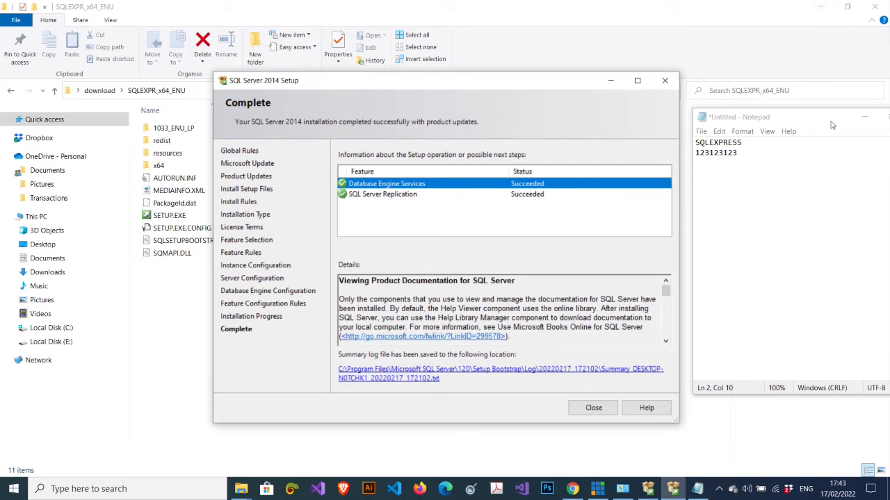
Close SQL Server 2014 Setup once Database Engine Services and Replication show Succeeded
click(596, 410)
click(594, 408)
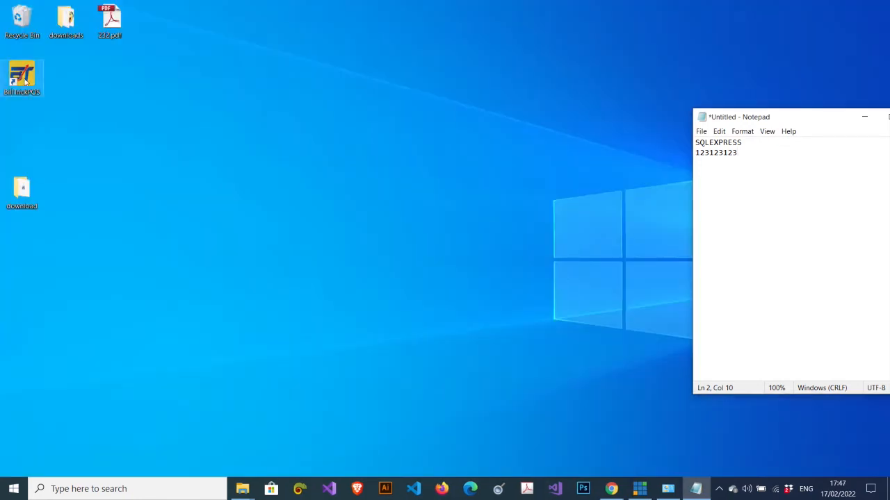
Launch BillTrick POS from its BillTrickPOS desktop shortcut
click(25, 81)
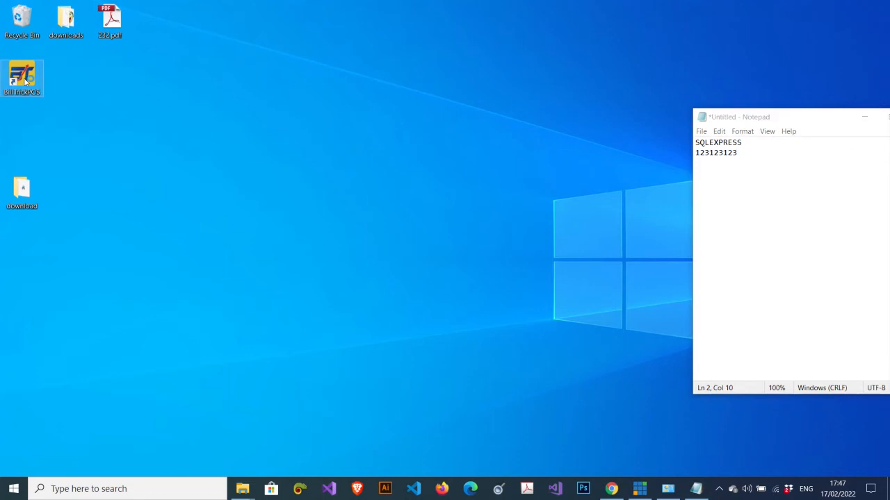
double_click(25, 81)
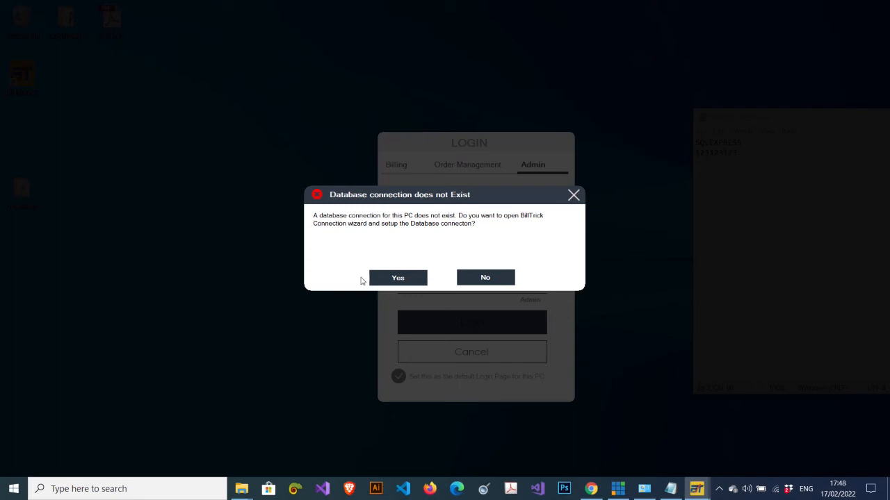
Accept the connection prompt and advance the wizard to step 3/3 with SQL Server on this computer
click(398, 278)
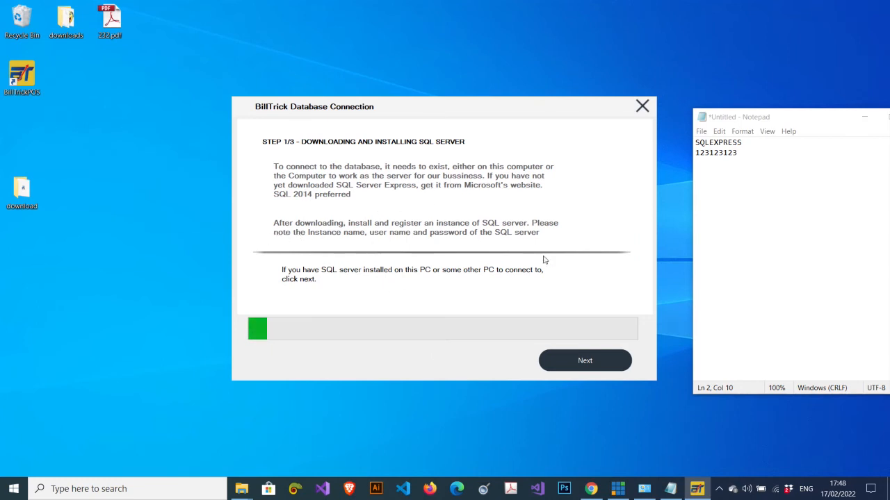
click(602, 365)
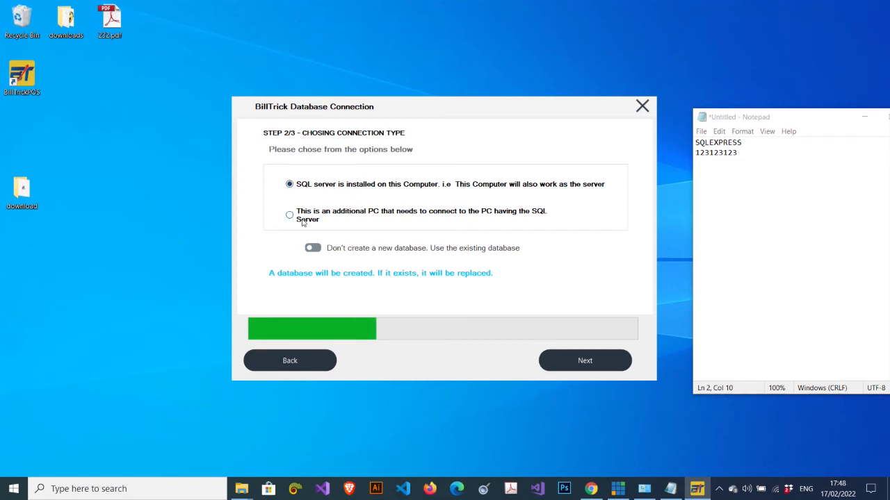
click(581, 364)
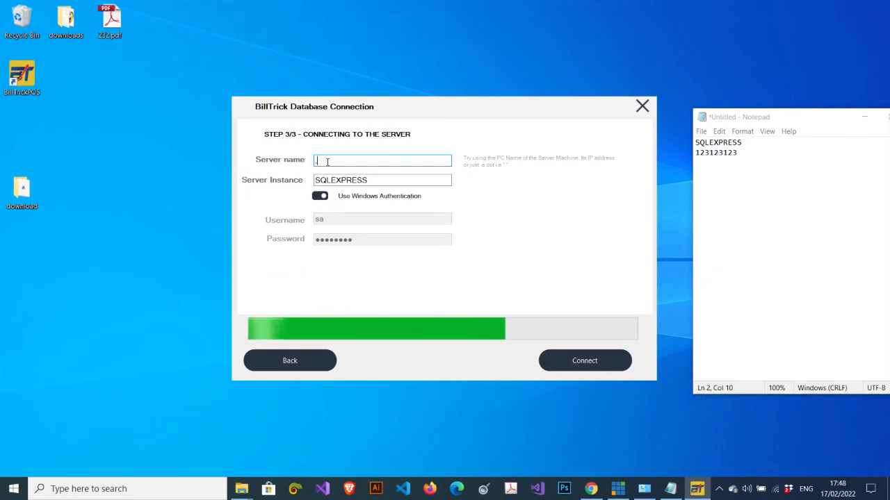
Set the server name to '.' and switch off Windows Authentication
text(.)
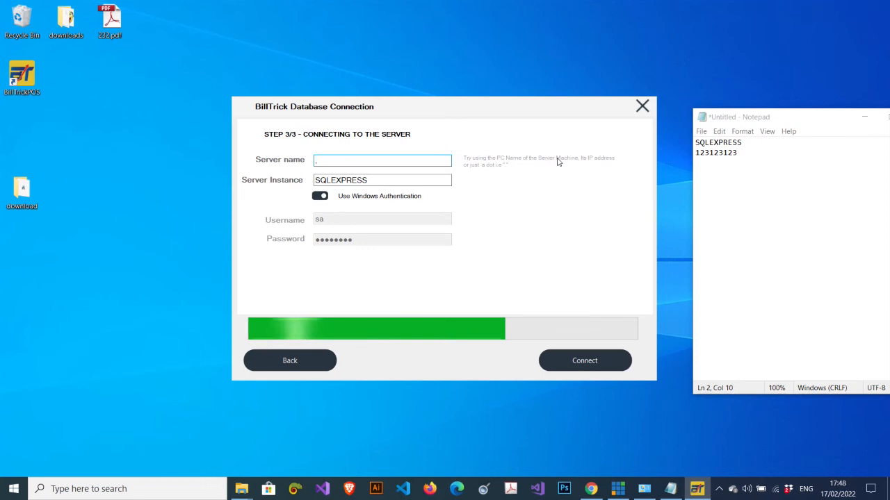
click(382, 180)
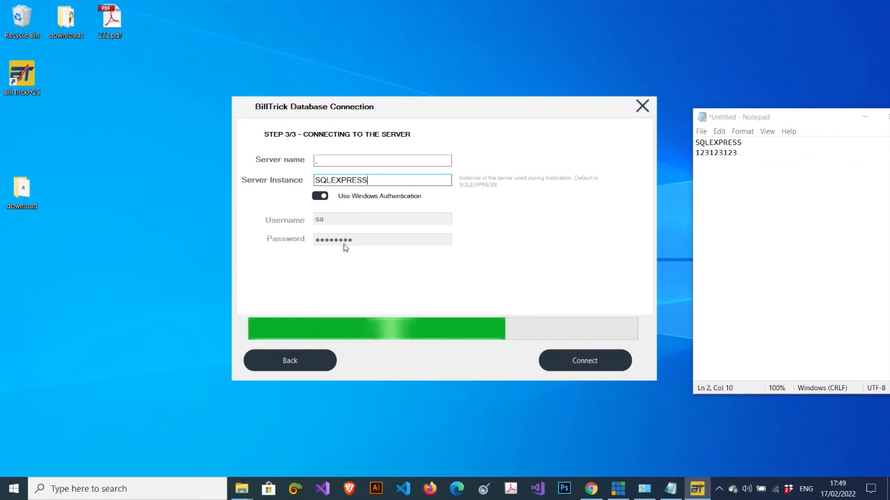
click(320, 197)
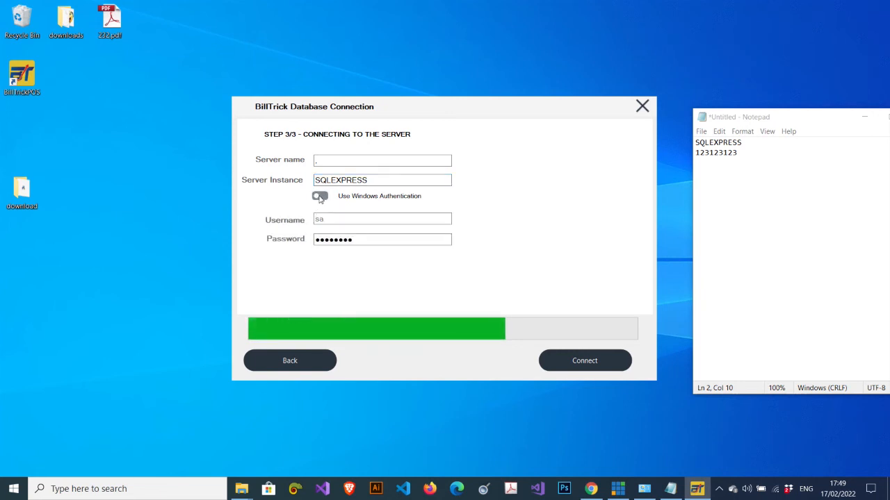
click(321, 196)
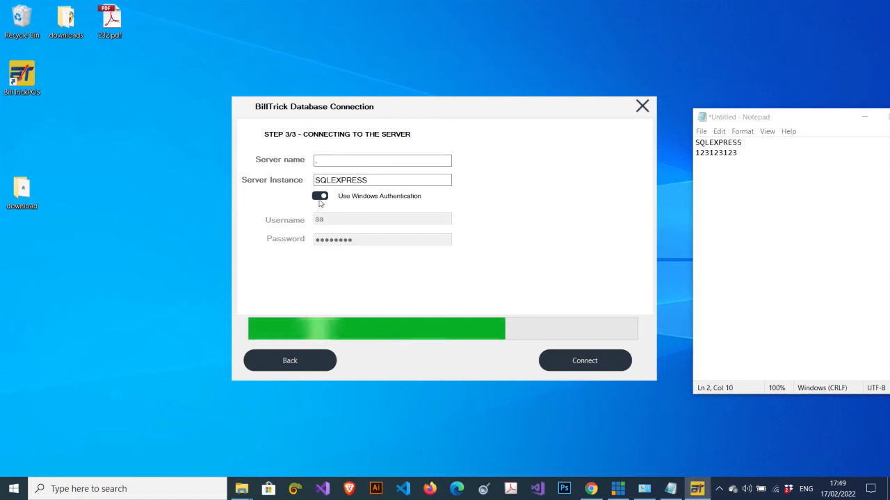
click(320, 198)
Replace the password with the one saved in Notepad and connect to the server
click(355, 241)
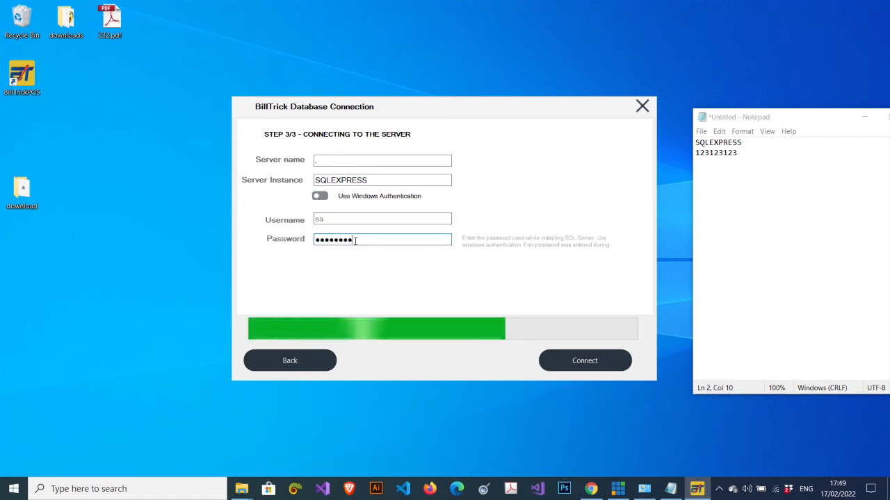
drag(355, 240, 268, 232)
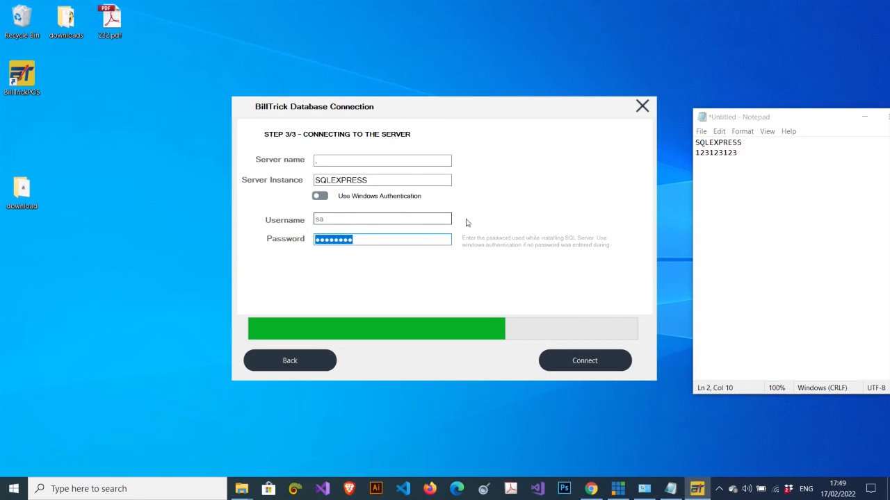
drag(737, 152, 671, 159)
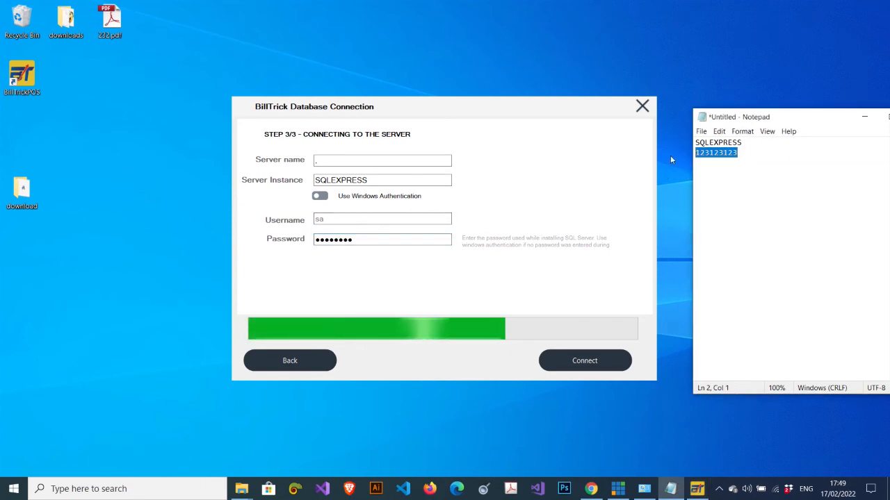
click(360, 239)
key(ctrl+v)
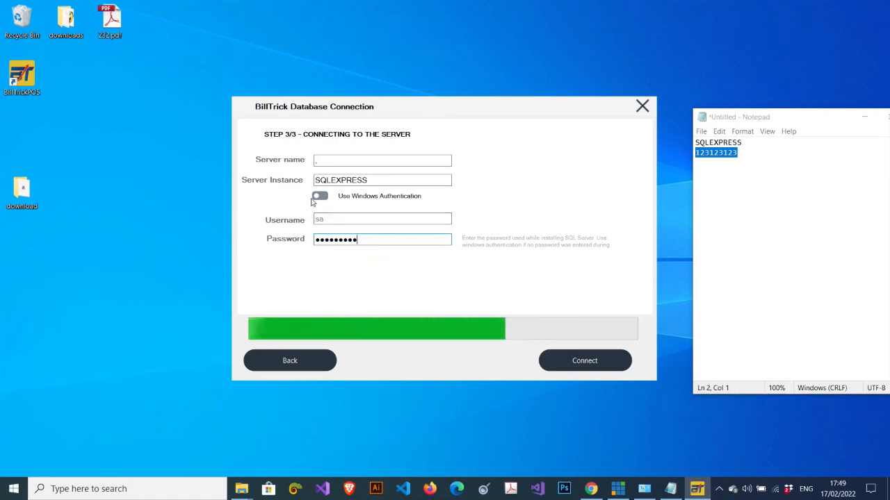
click(576, 360)
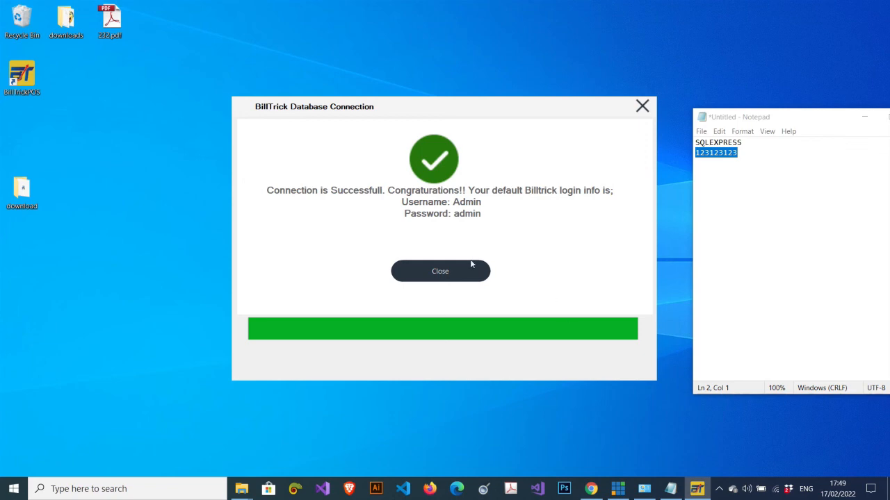
Dismiss the connection success message and close Notepad, discarding the notes unsaved
click(440, 271)
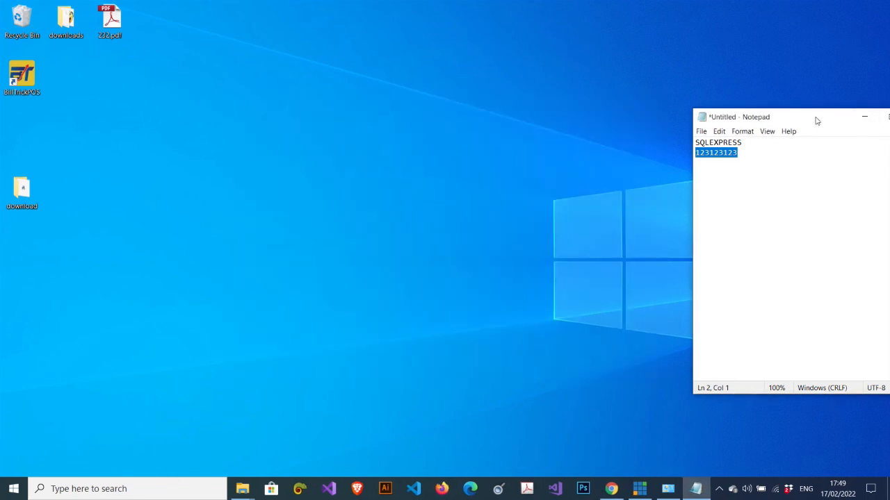
drag(814, 119, 543, 131)
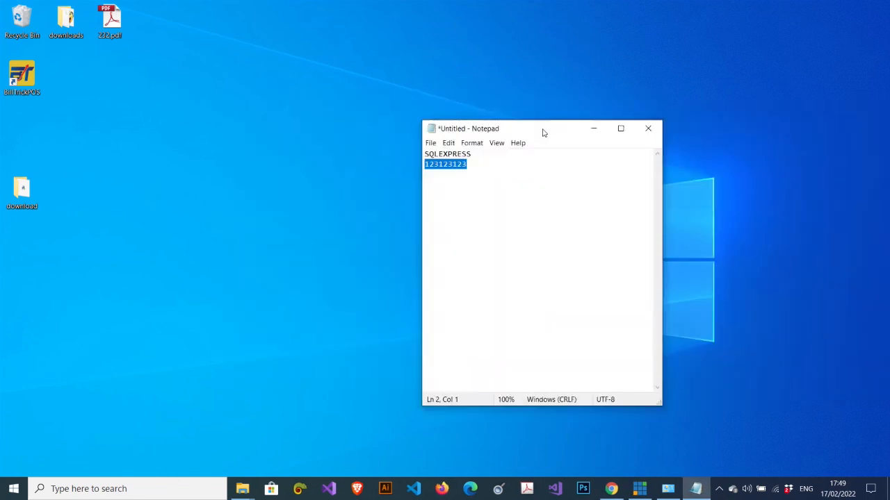
click(646, 131)
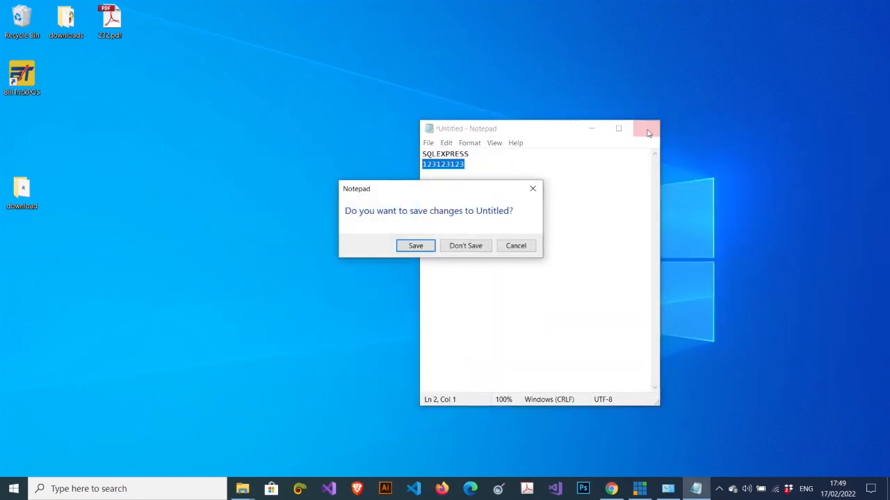
click(442, 248)
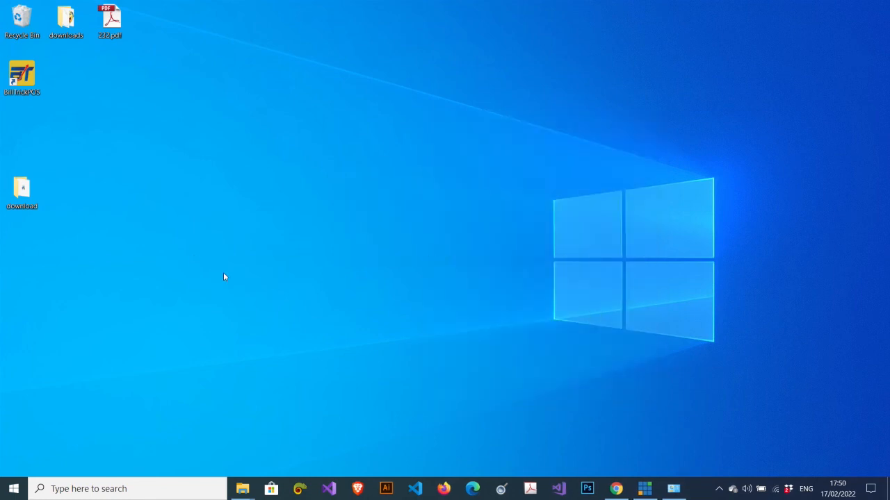
Launch BillTrick POS, sign in with the Admin username and password, then close the dashboard
double_click(25, 87)
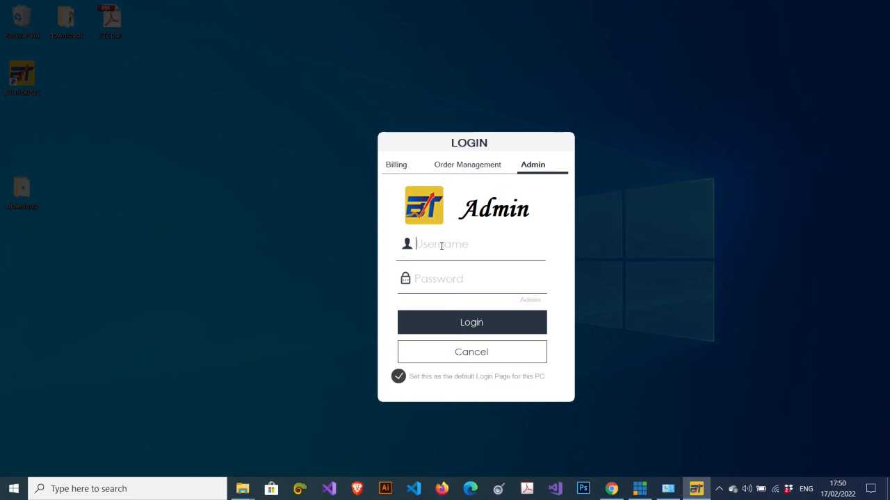
text(adminadmin)
click(445, 325)
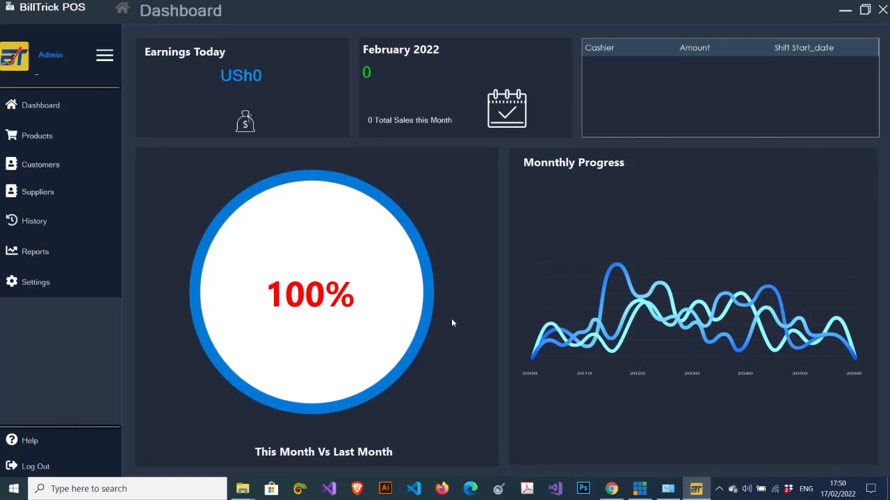
key(alt+F4)
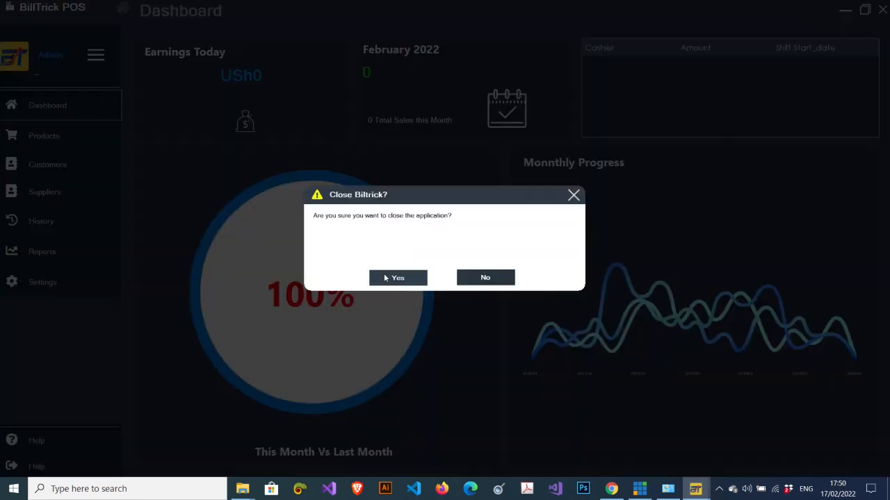
click(383, 278)
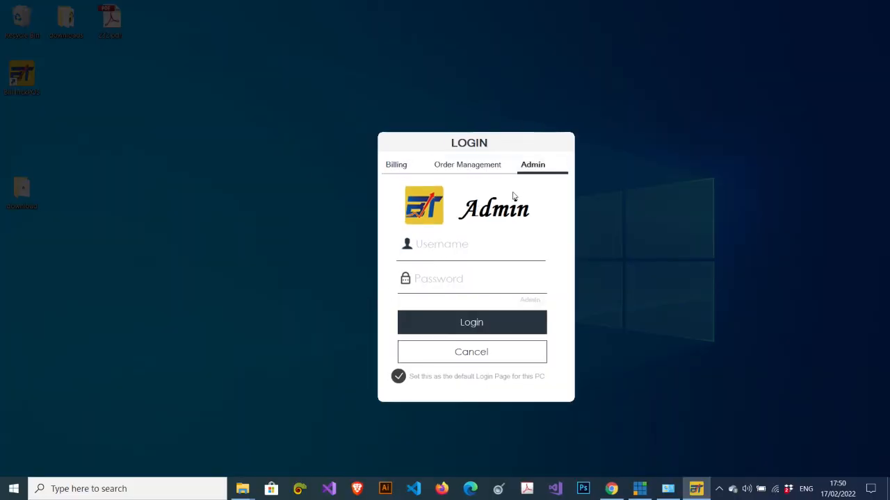
Sign in on the Billing tab with the Admin credentials, then close the POS session
click(396, 165)
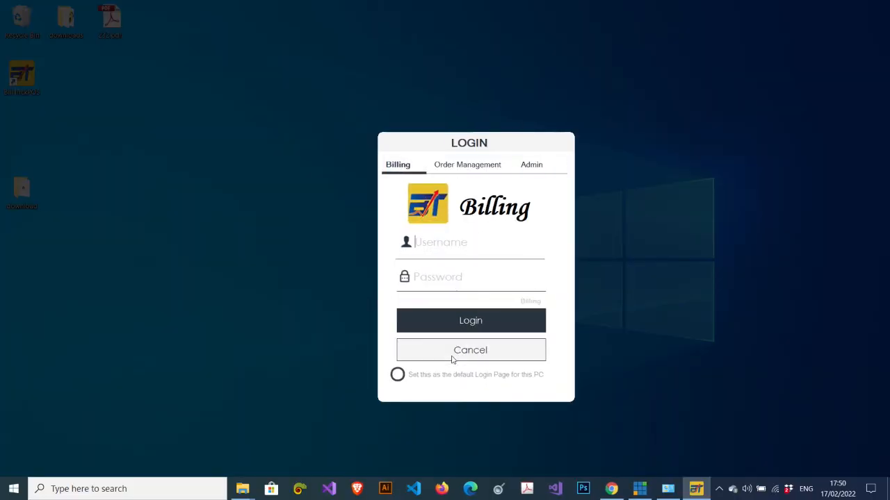
text(adminadmin)
key(Return)
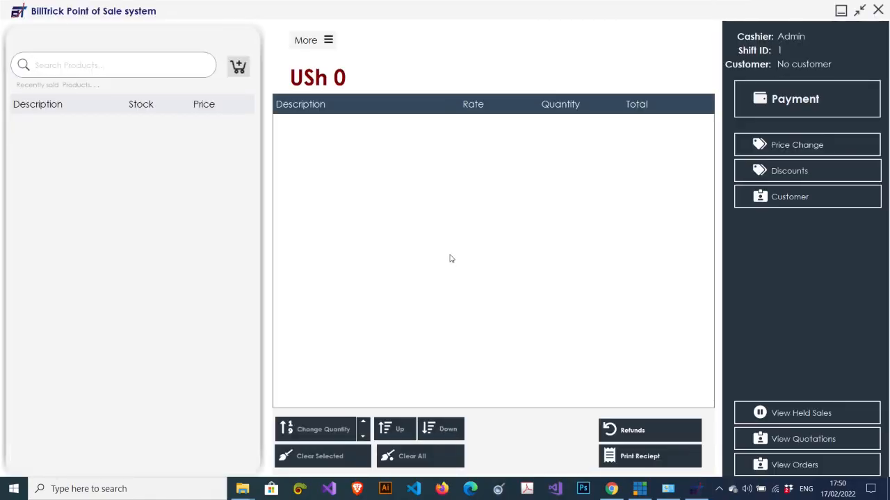
key(alt+F4)
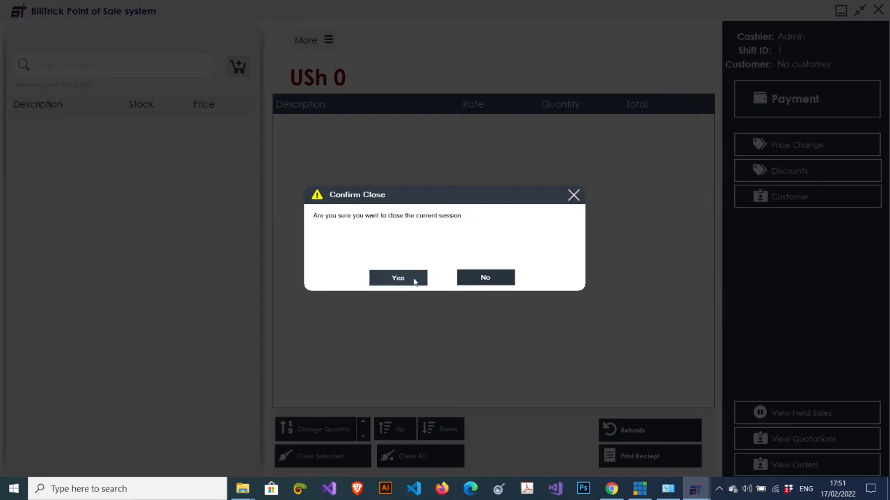
click(413, 278)
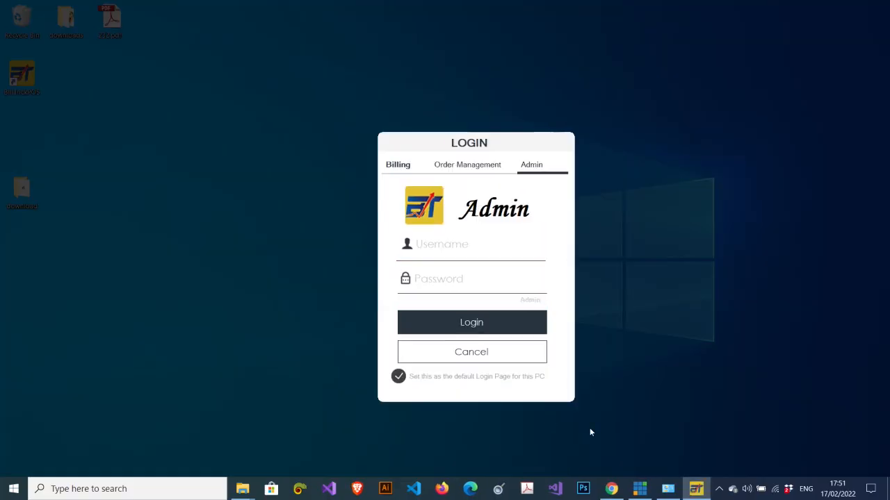